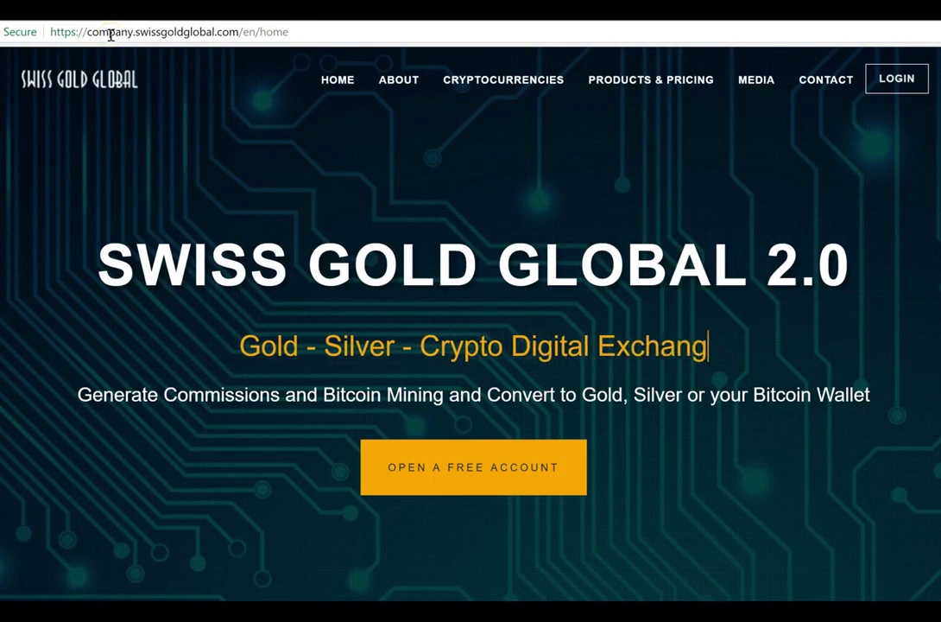
Step: Log in to the Swiss Gold Global member area using the saved member user name
click(886, 80)
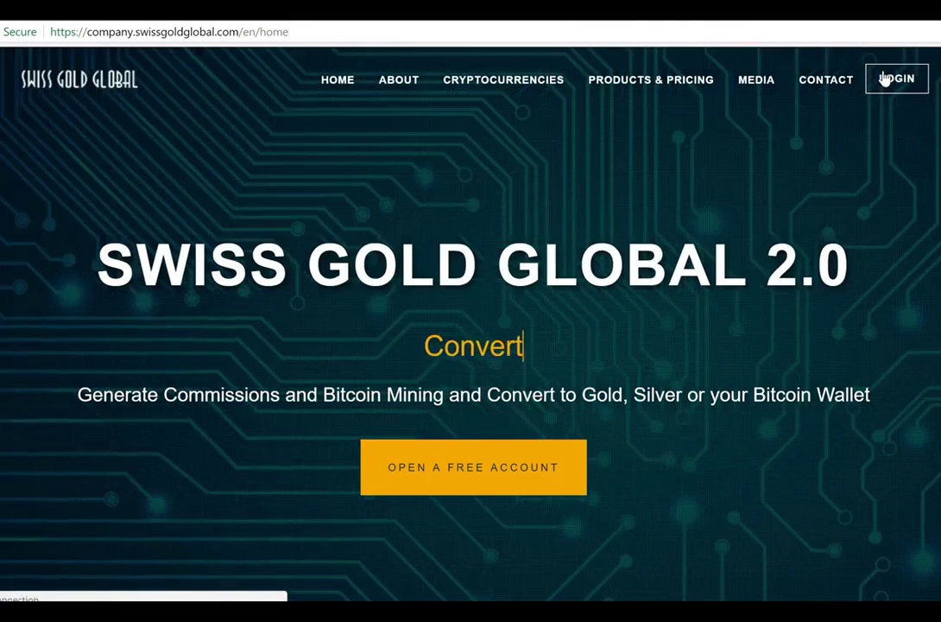
click(331, 317)
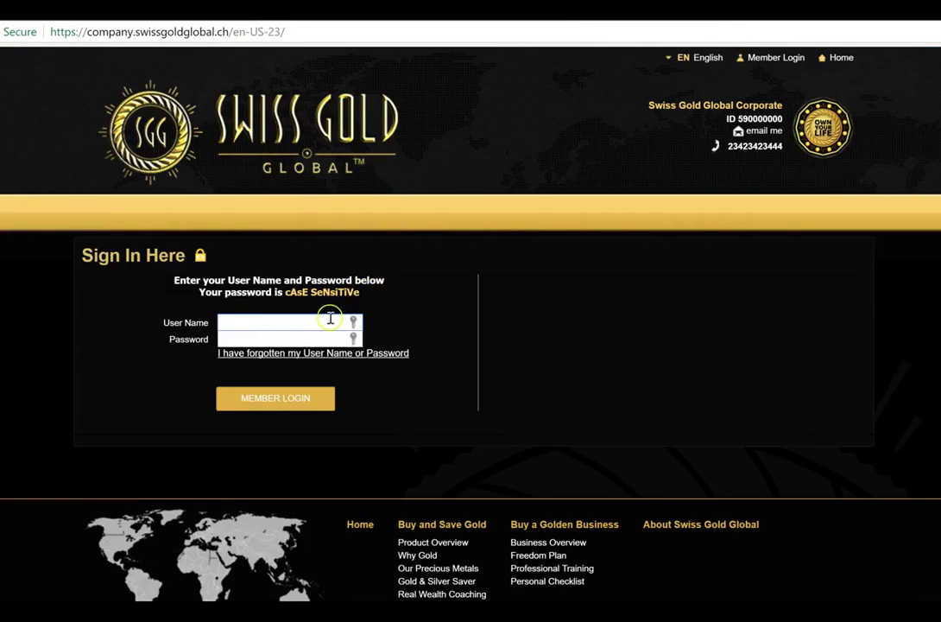
text(f)
text(T)
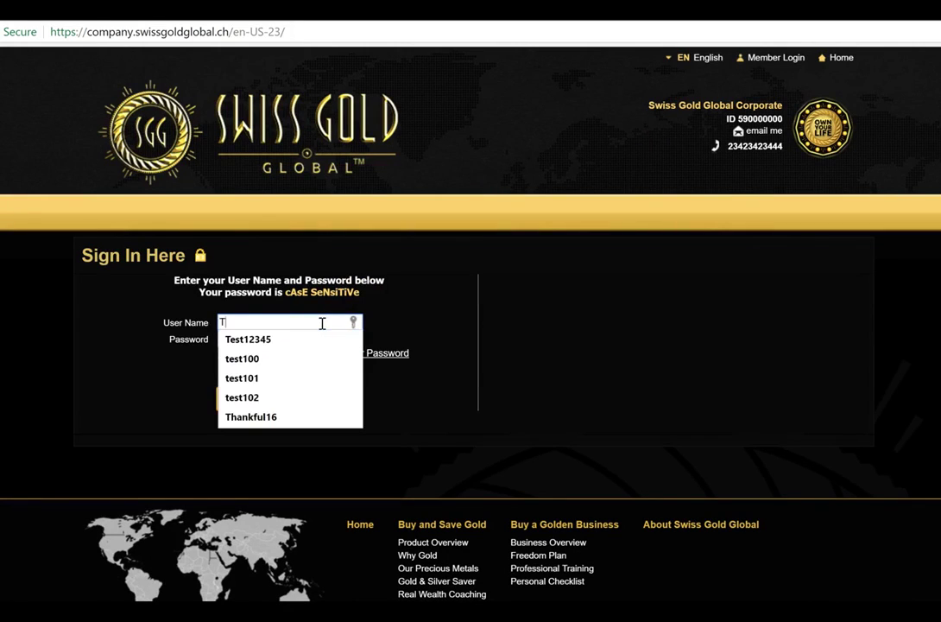
click(265, 339)
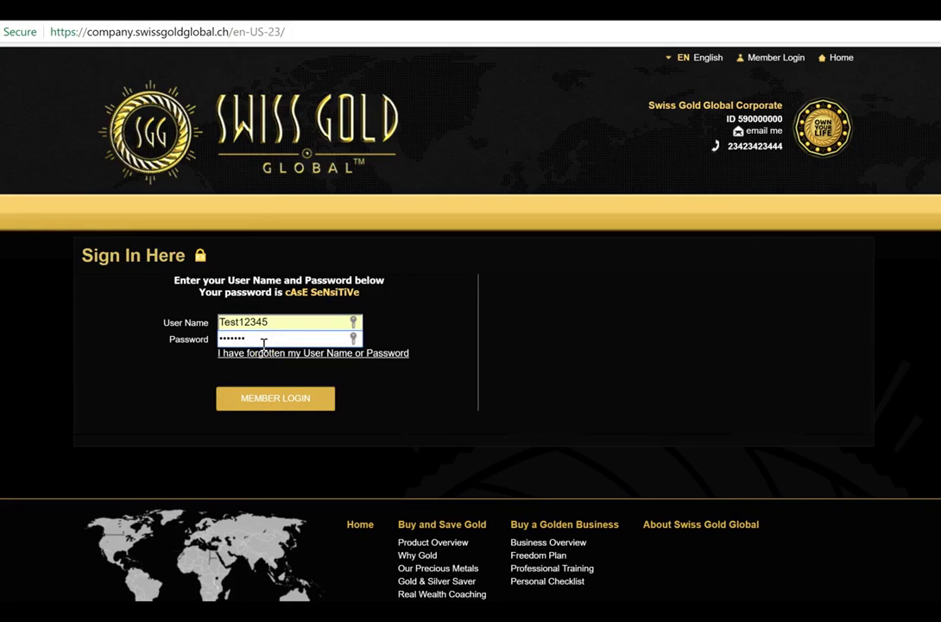
click(275, 399)
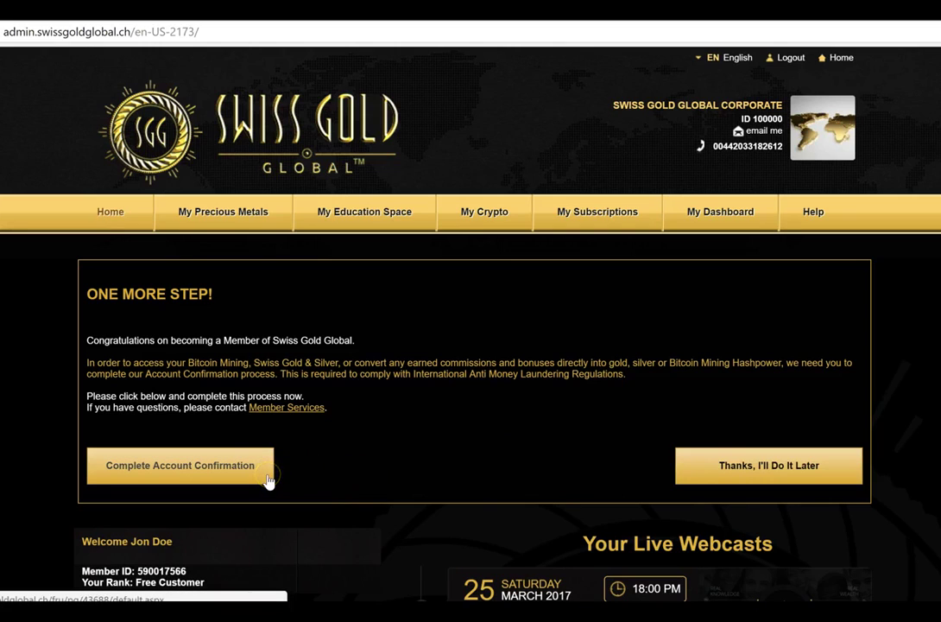
mouse_move(207, 210)
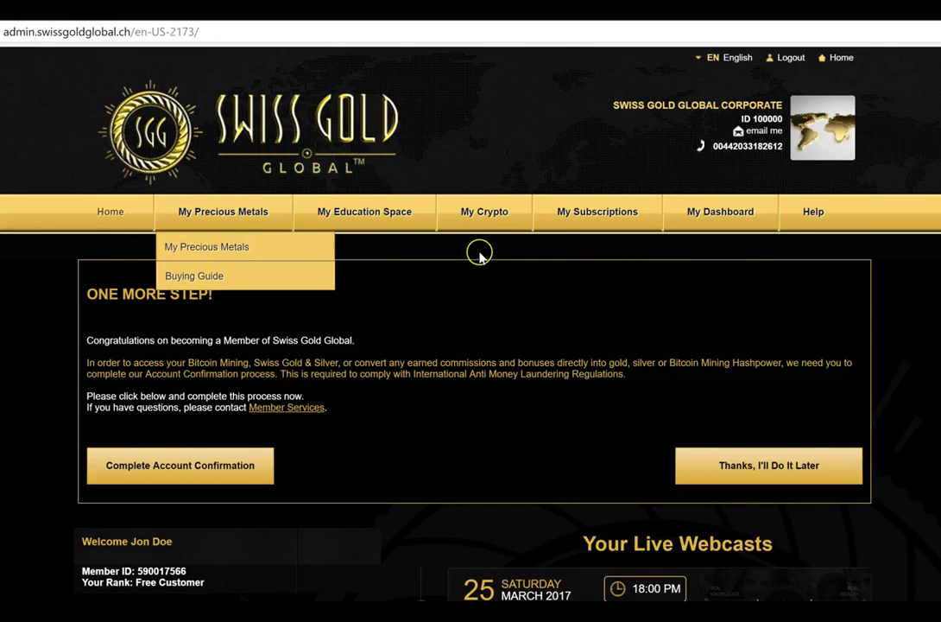
click(494, 225)
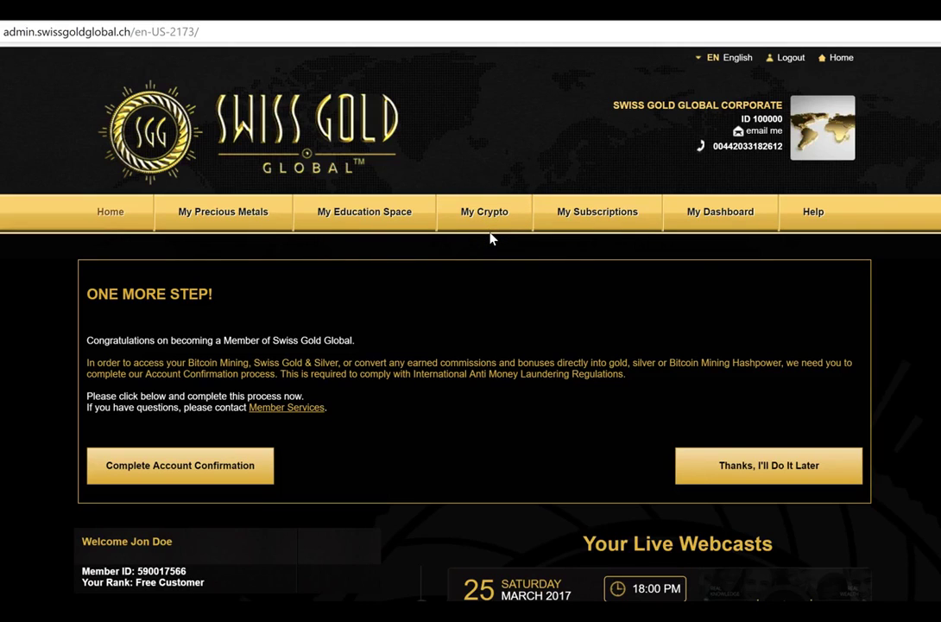
click(715, 246)
scroll(49, 453, down, 1)
scroll(49, 454, down, 2)
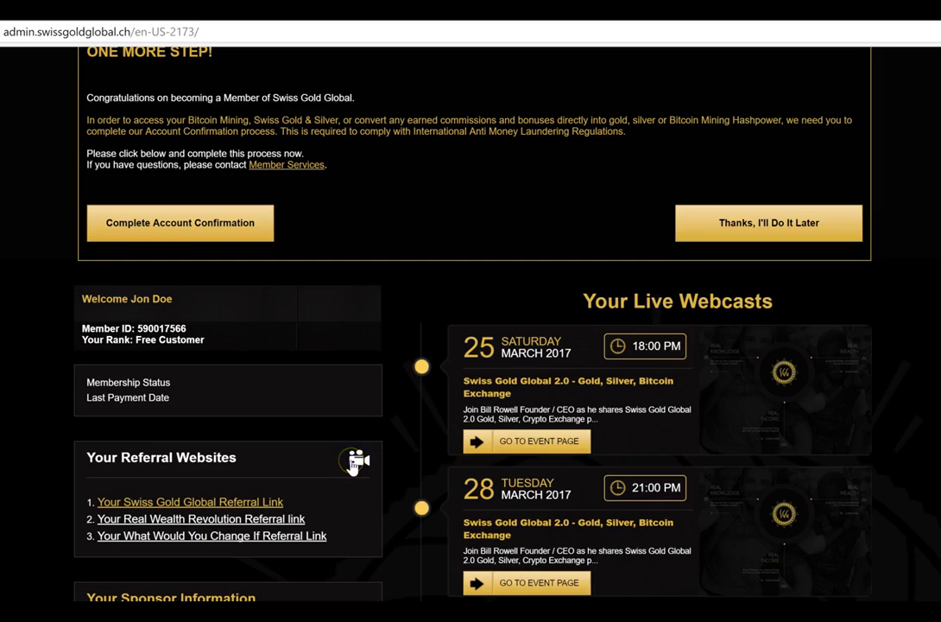
scroll(350, 460, up, 2)
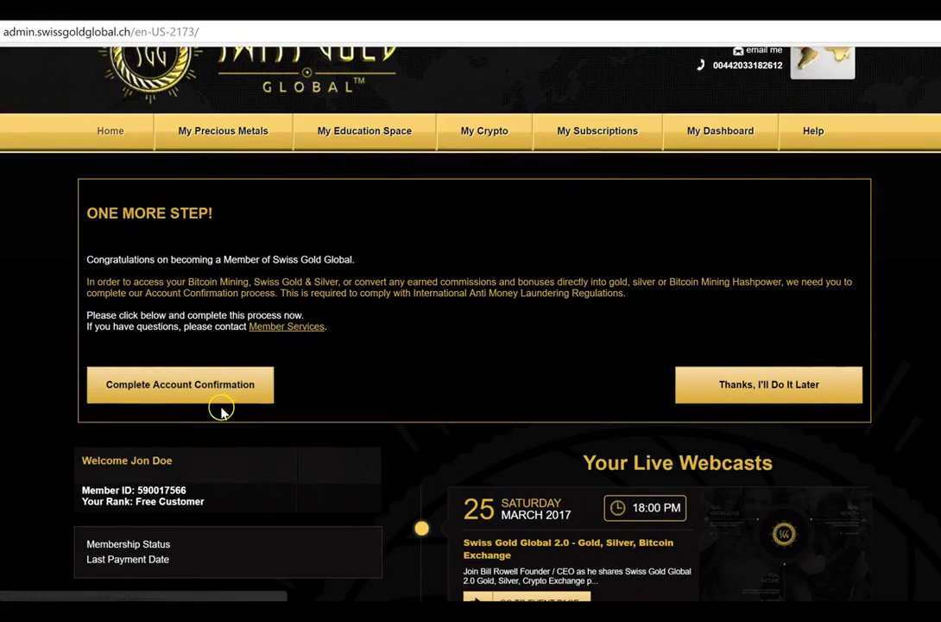
Step: Open the Account Confirmation form and enter the beneficial owner's first and last name
click(205, 383)
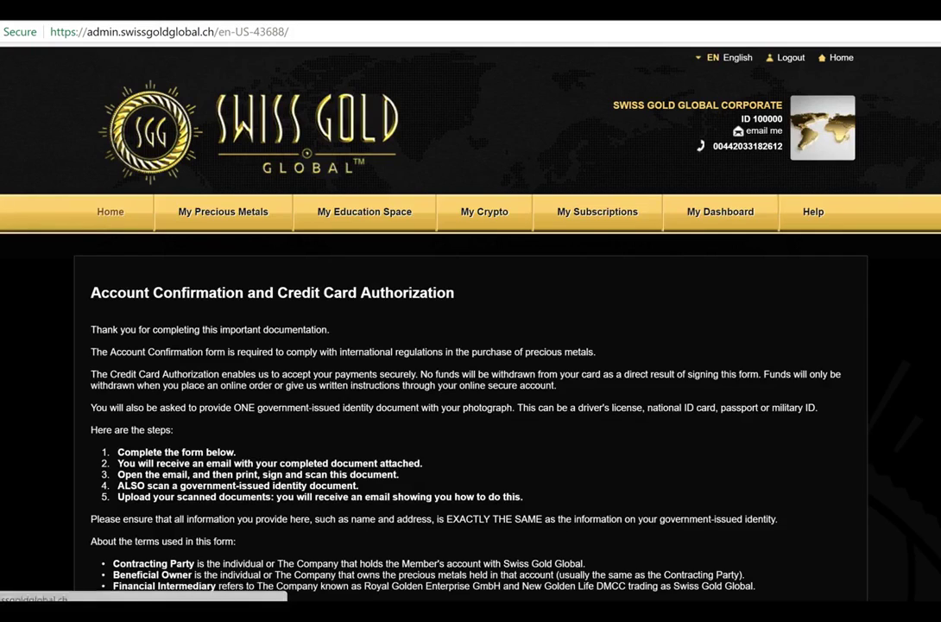
scroll(561, 341, down, 2)
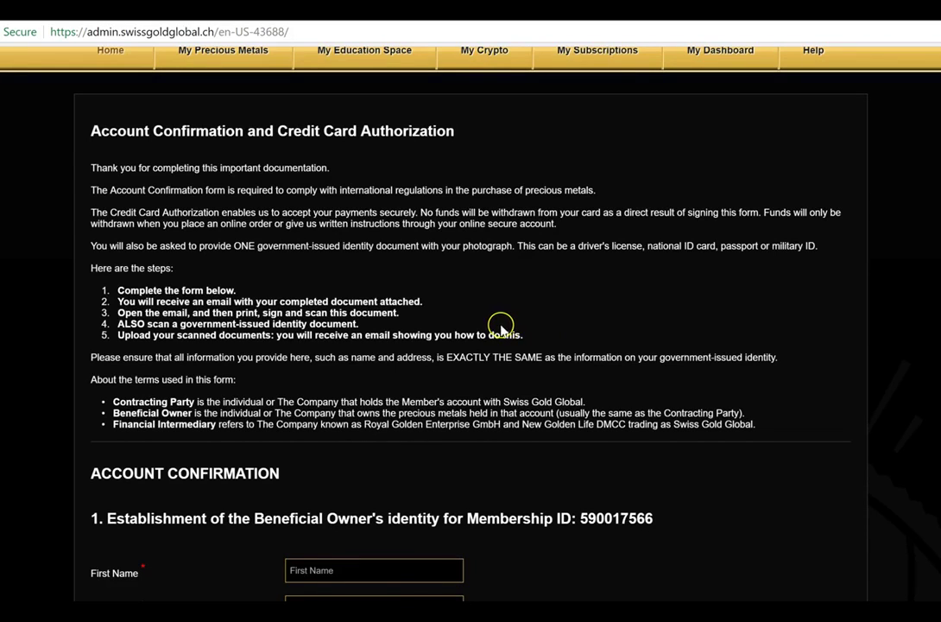
scroll(501, 336, down, 4)
click(368, 248)
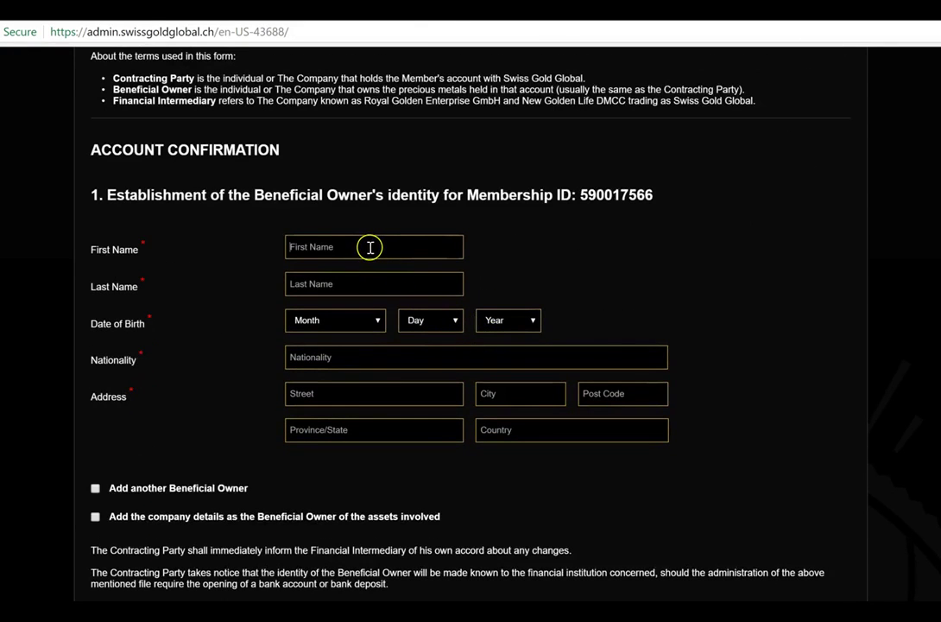
text(John)
click(371, 282)
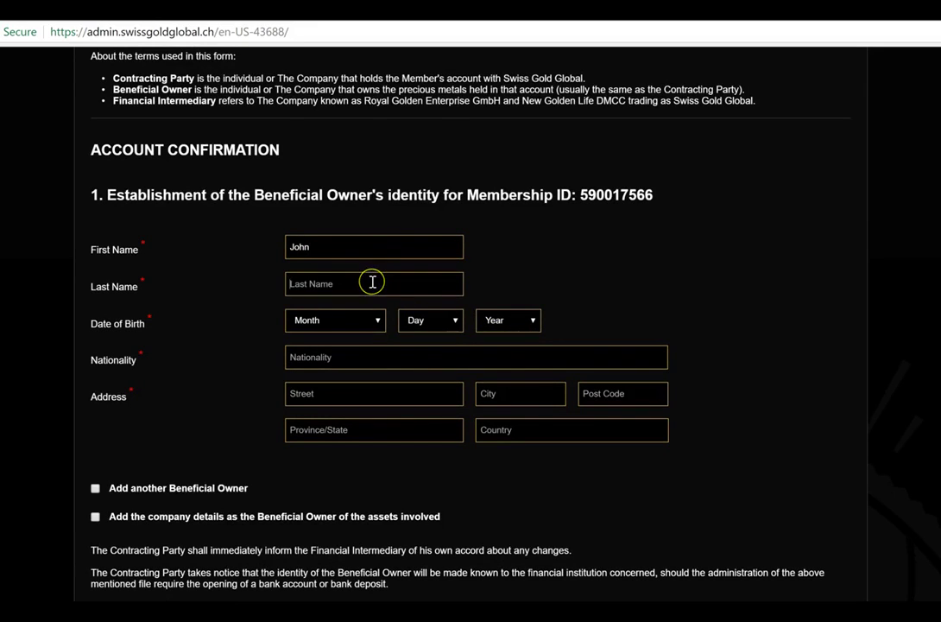
text(Doe)
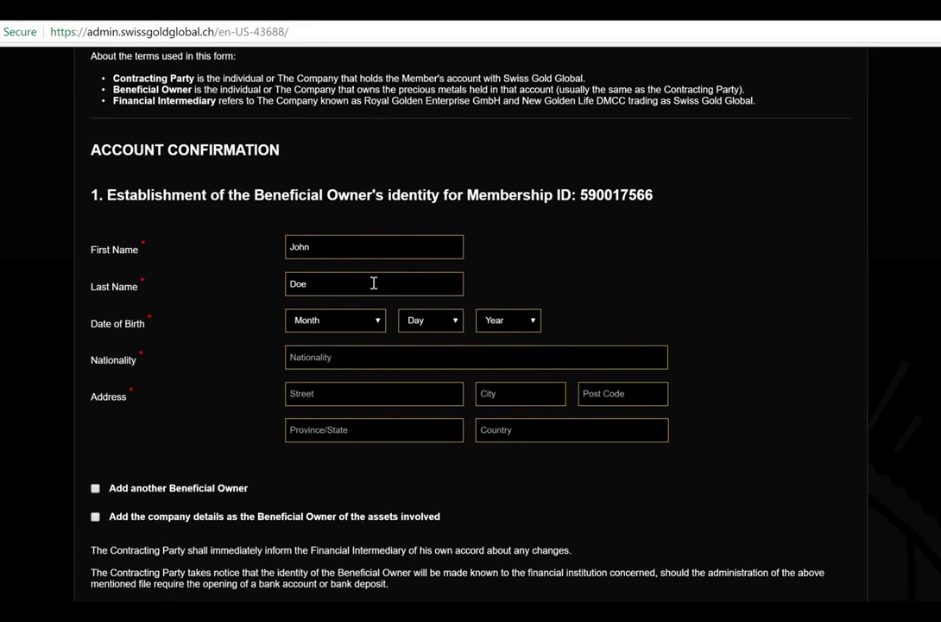
click(366, 319)
click(330, 361)
click(412, 321)
click(413, 360)
click(511, 320)
click(485, 379)
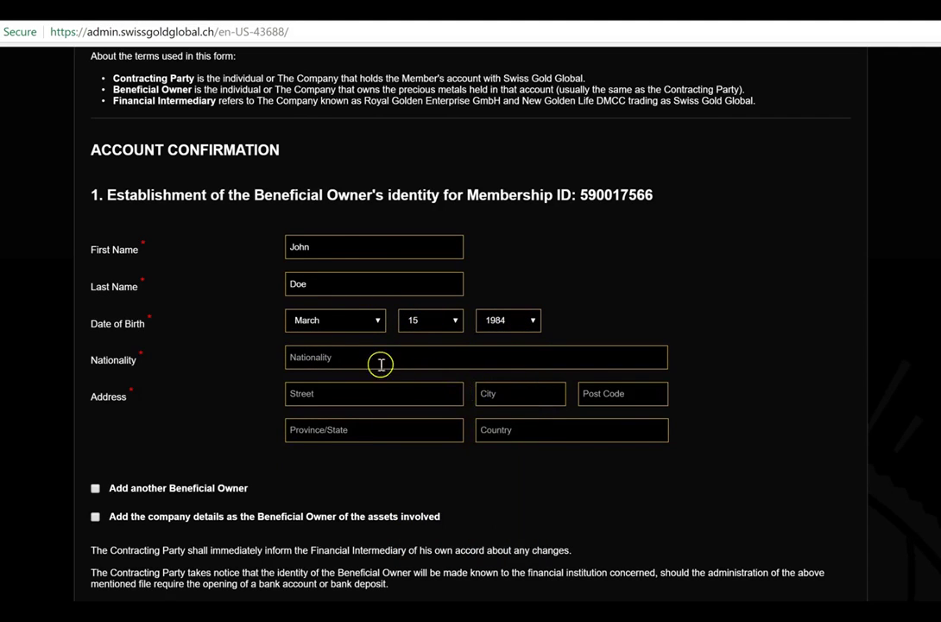
scroll(392, 369, down, 1)
click(343, 277)
text(Au)
Step: Fill in the owner's street, city, post code, state and country address fields
click(335, 314)
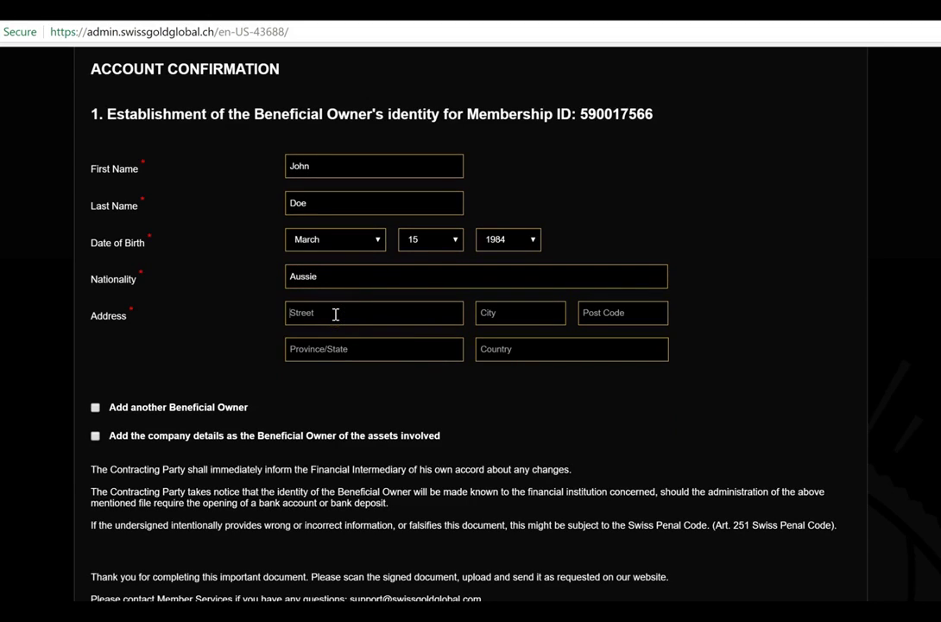
text(DownUnder)
click(494, 313)
text(Melbourne)
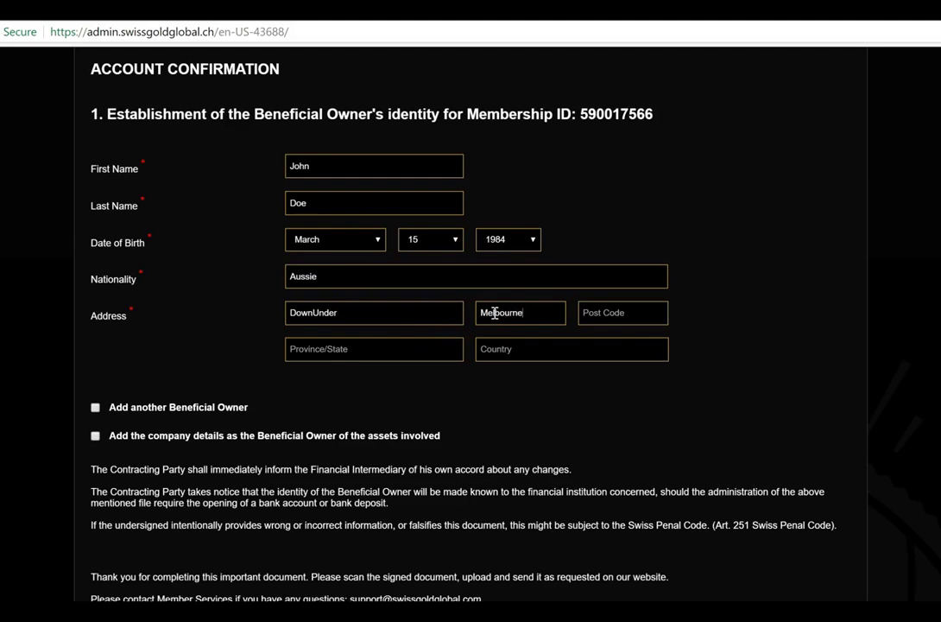
click(594, 314)
text(3000)
click(428, 353)
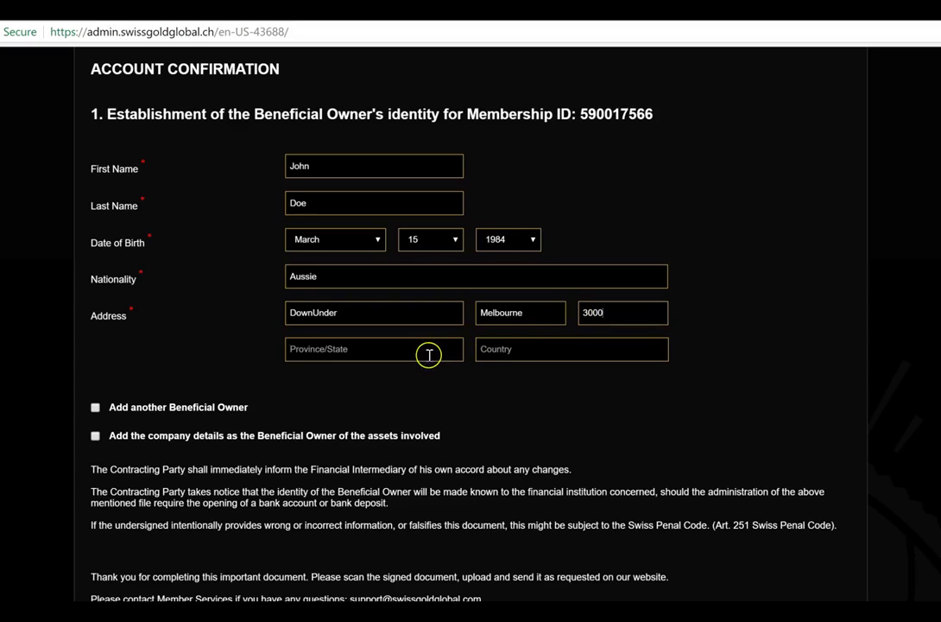
text(Vic)
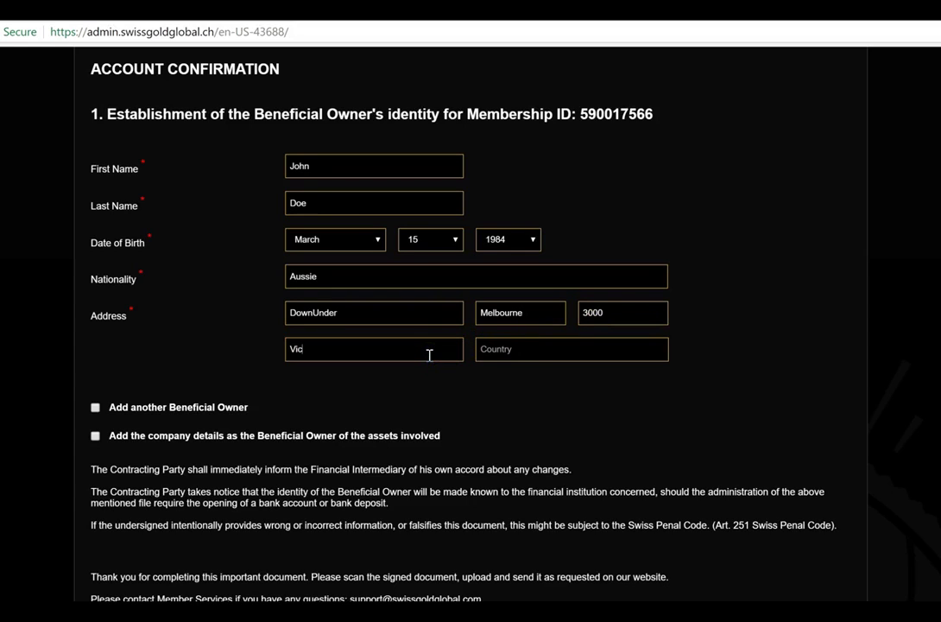
click(493, 353)
text(Australia)
scroll(531, 429, down, 2)
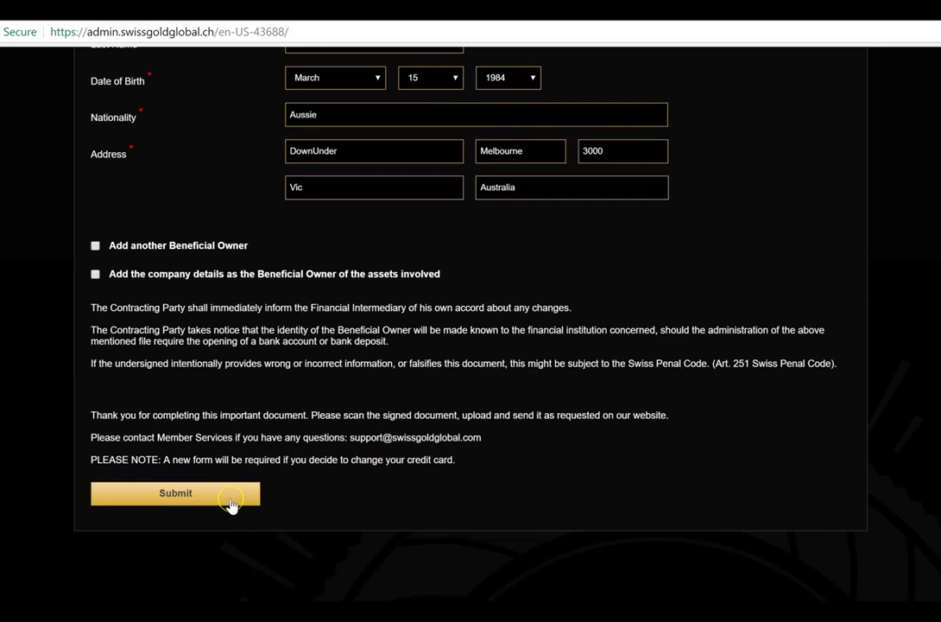
scroll(337, 499, up, 1)
scroll(337, 499, up, 2)
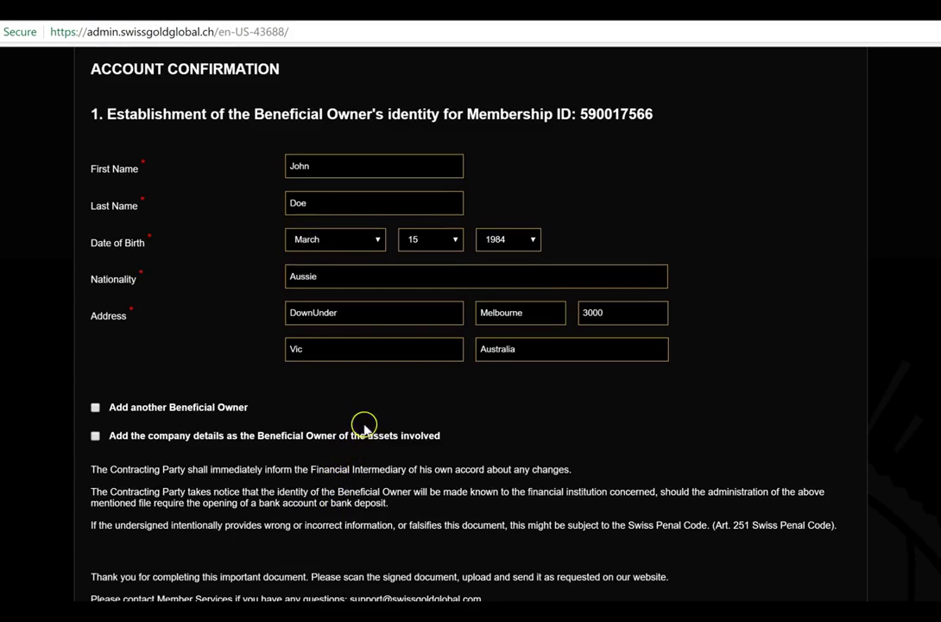
click(96, 408)
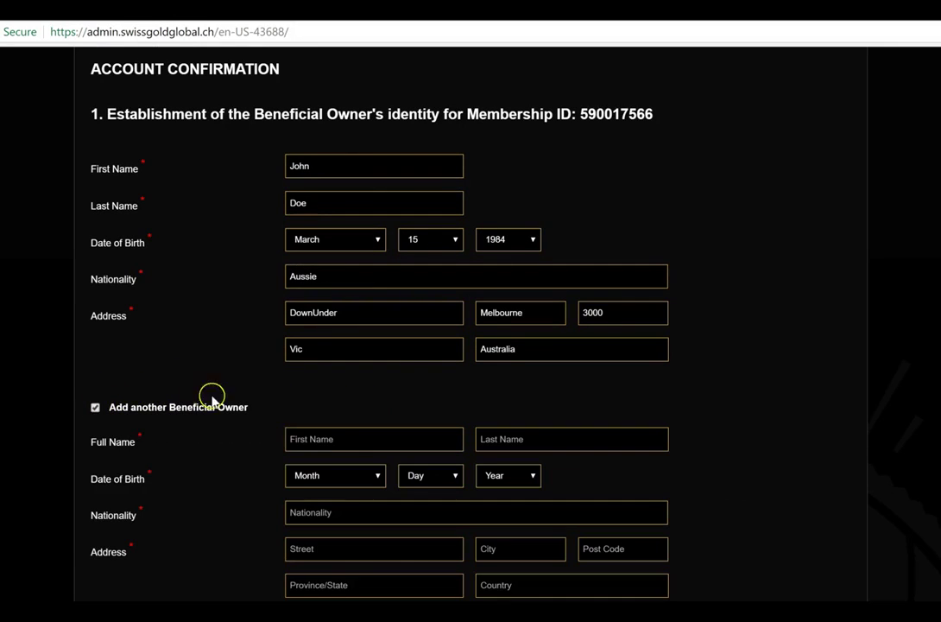
scroll(230, 438, down, 1)
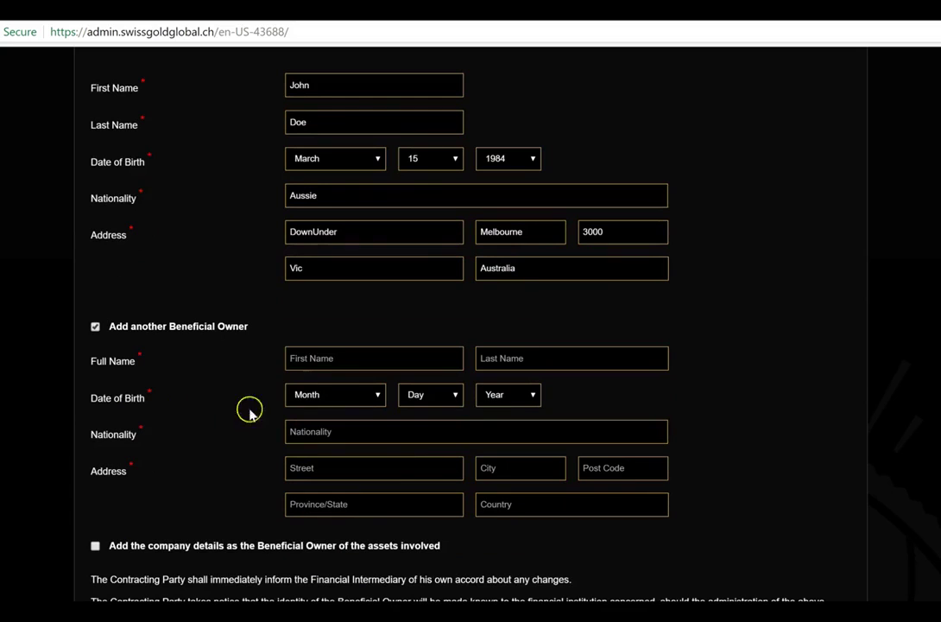
click(96, 328)
click(96, 355)
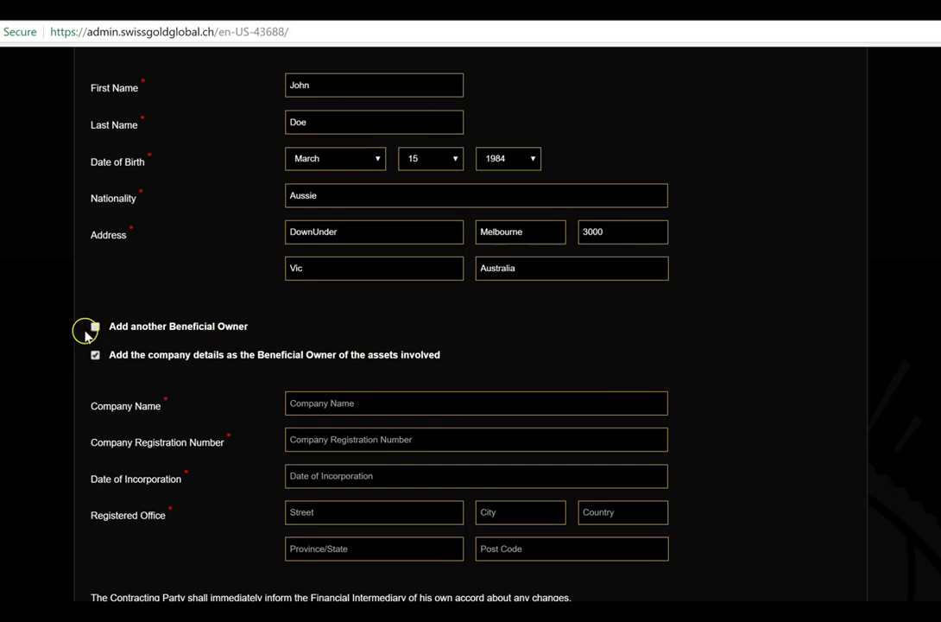
click(95, 355)
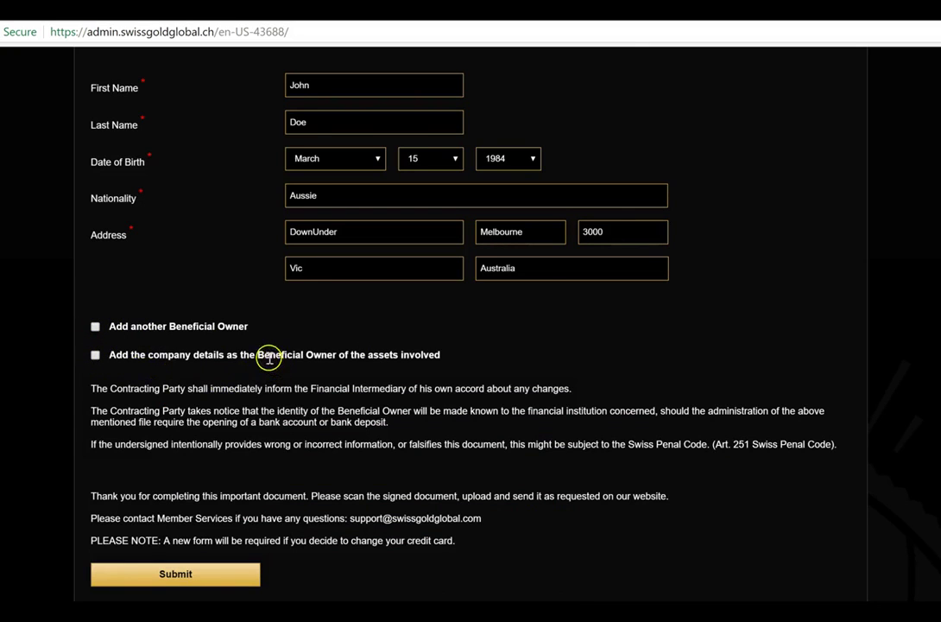
scroll(251, 354, up, 1)
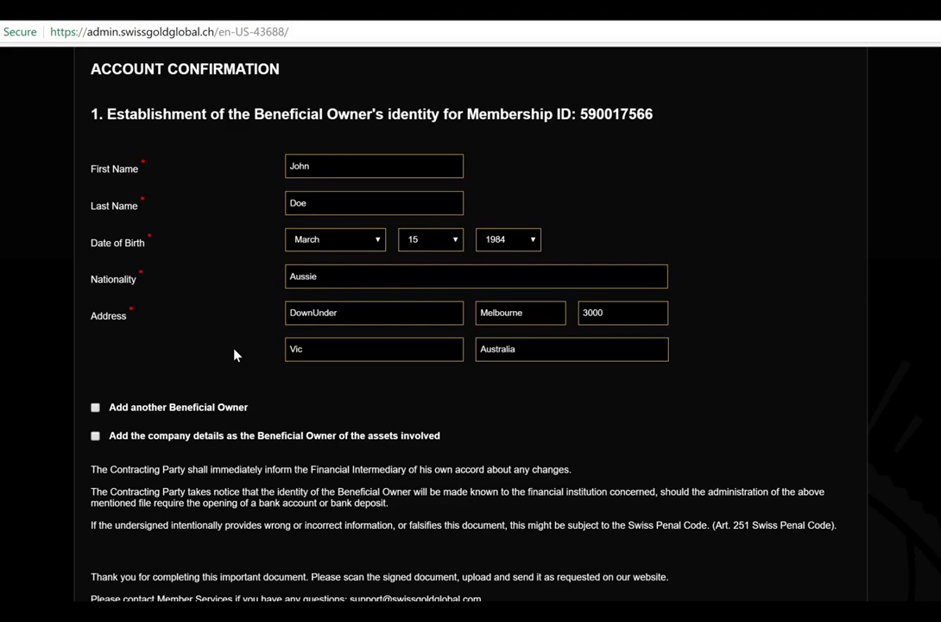
Step: Submit the completed Account Confirmation form and open the resulting 3-page PDF form
scroll(212, 328, down, 2)
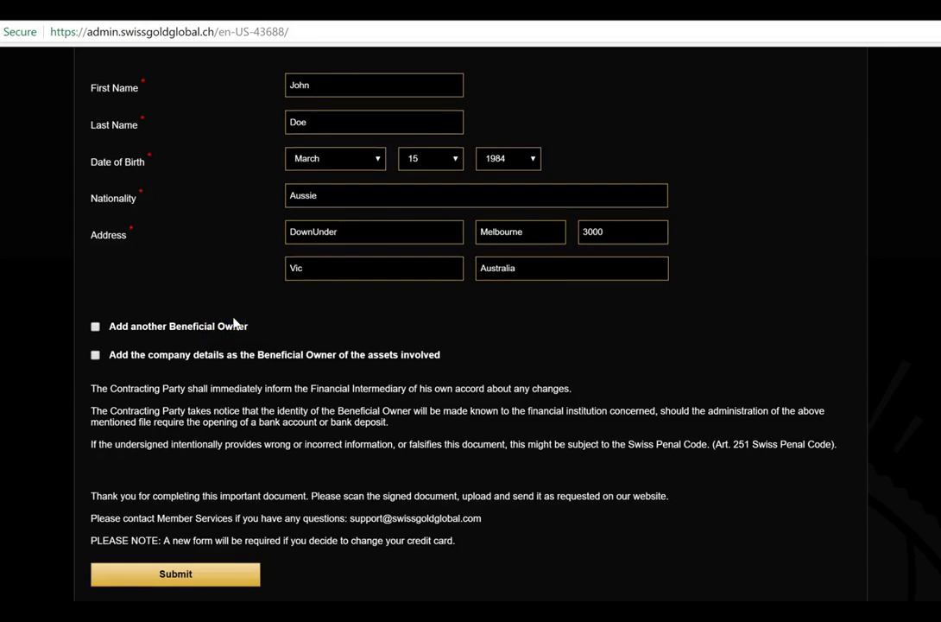
scroll(250, 318, down, 2)
click(183, 493)
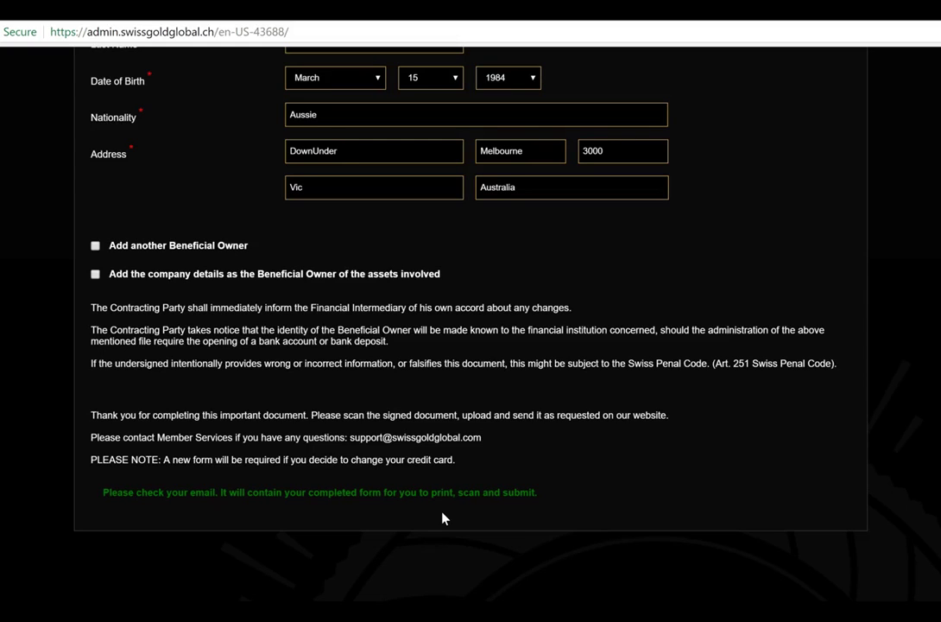
click(447, 513)
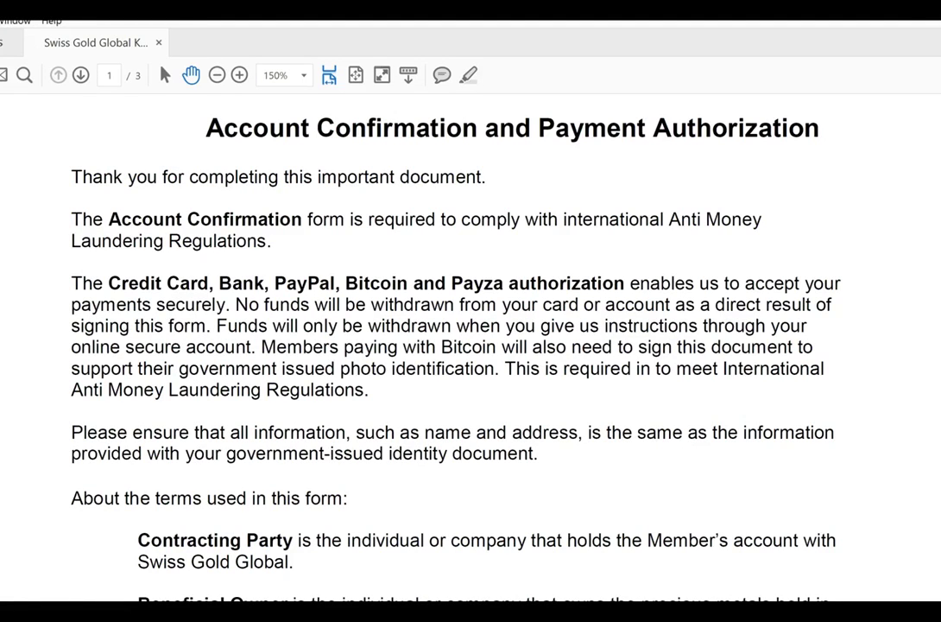
Step: Scroll the PDF from page 1 down to the SIGN HERE! block on page 2
scroll(654, 390, down, 5)
scroll(653, 391, down, 10)
scroll(651, 390, down, 3)
scroll(651, 390, down, 1)
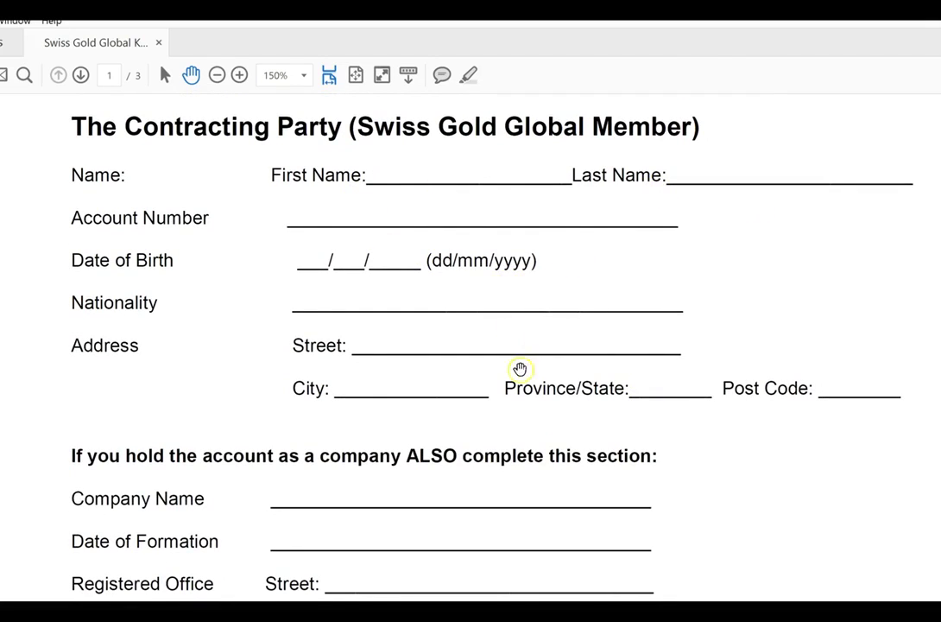
scroll(683, 447, down, 1)
scroll(678, 451, down, 4)
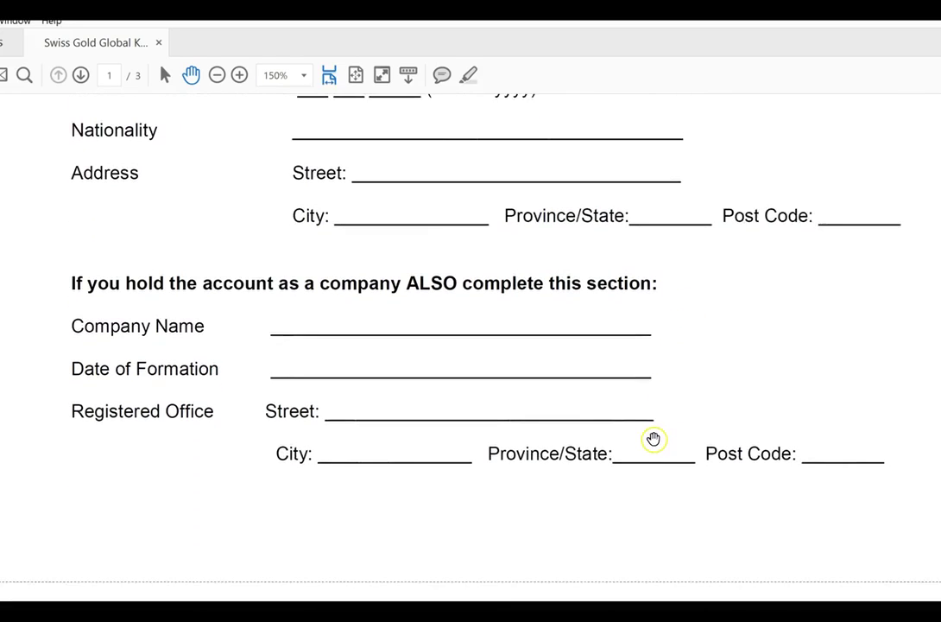
scroll(654, 440, down, 1)
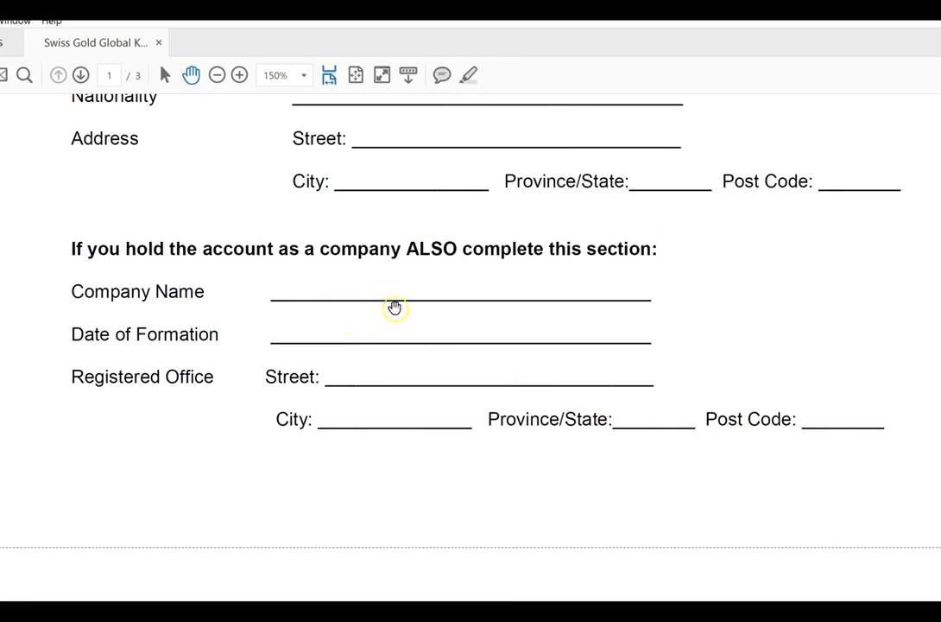
scroll(416, 345, down, 1)
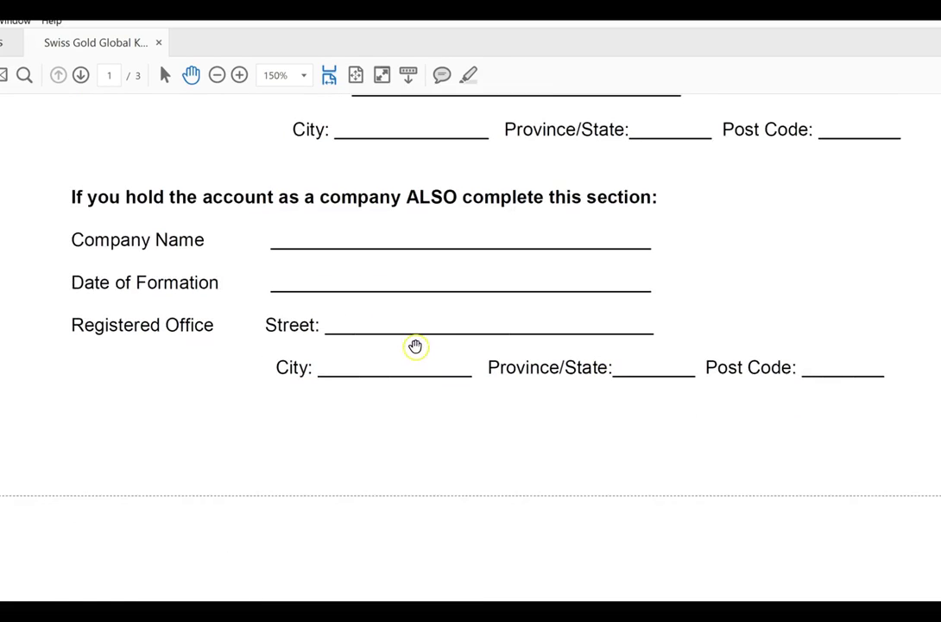
scroll(416, 345, down, 7)
scroll(407, 357, down, 8)
scroll(407, 352, down, 5)
scroll(403, 343, down, 8)
scroll(404, 344, down, 9)
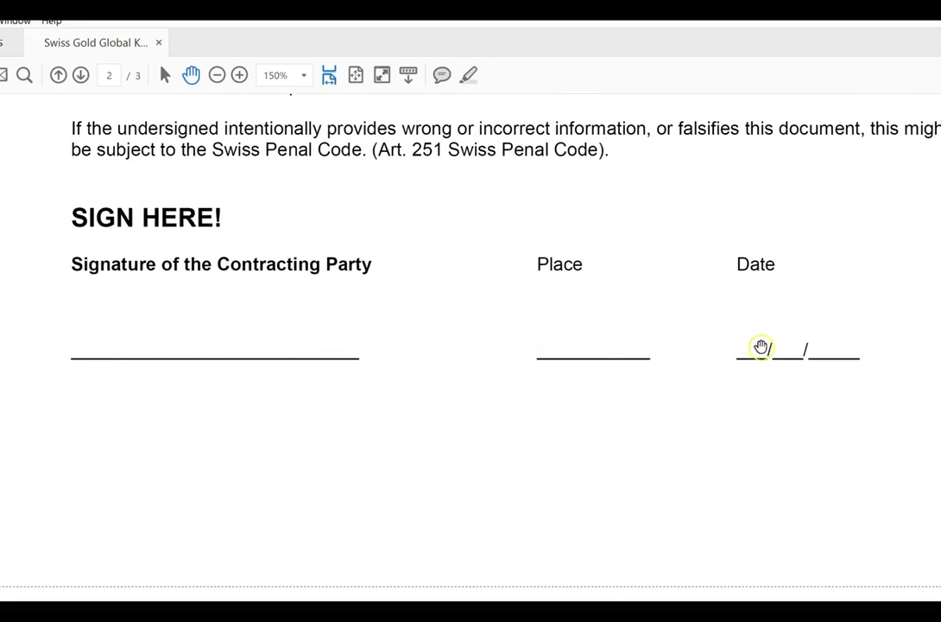
Step: Scroll to page 3 and review the credit card, PayPal and Payza authorization sections
click(265, 317)
click(290, 330)
scroll(297, 330, down, 6)
scroll(313, 338, down, 3)
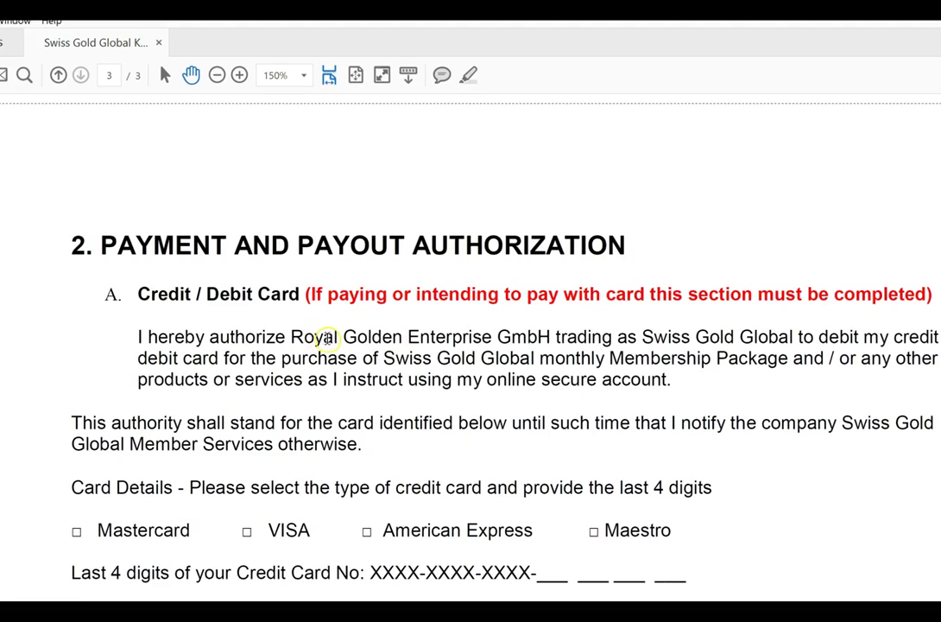
scroll(313, 337, down, 1)
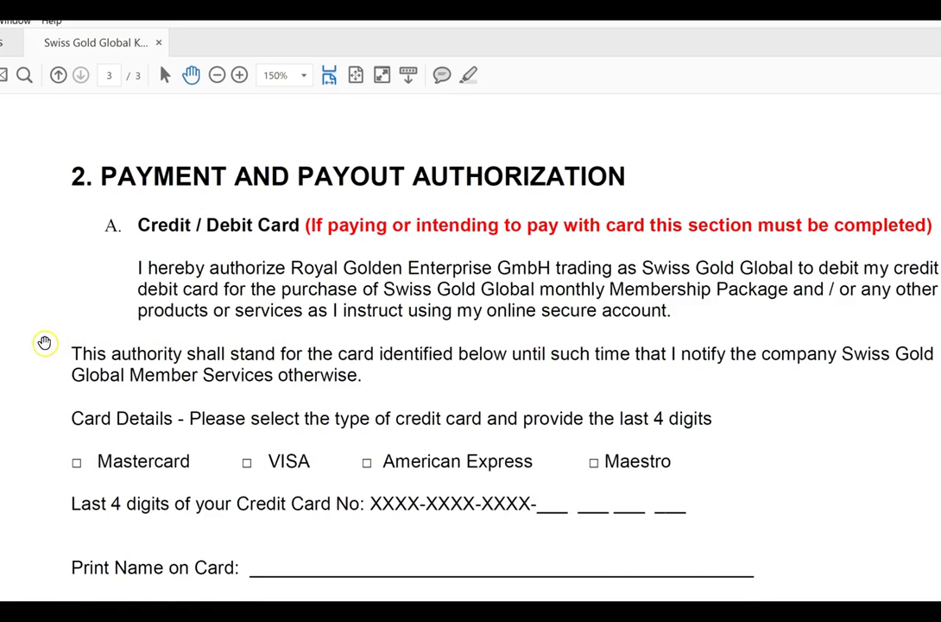
scroll(43, 343, down, 1)
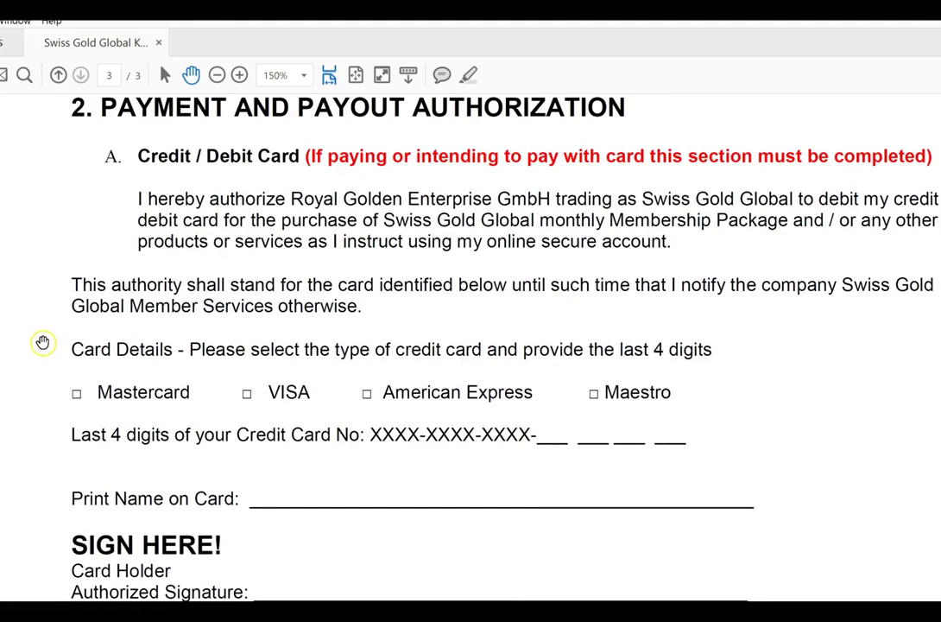
scroll(47, 259, up, 1)
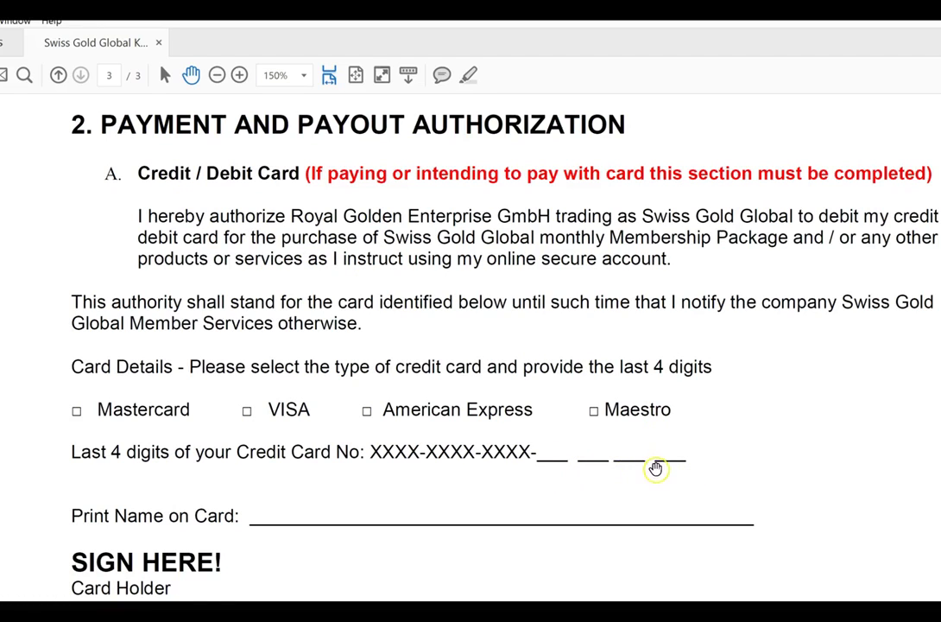
scroll(99, 405, down, 2)
scroll(99, 405, down, 3)
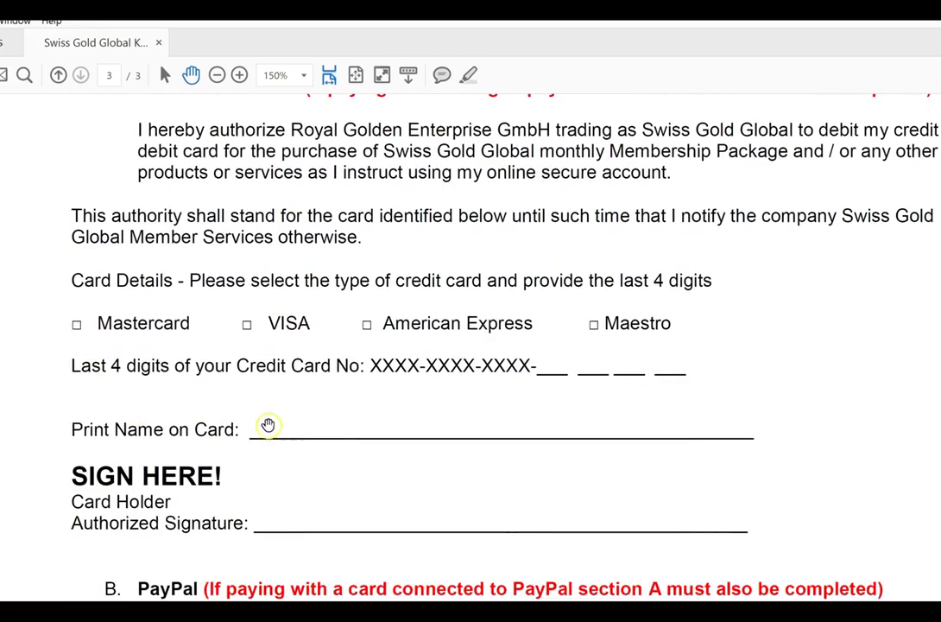
scroll(485, 429, down, 5)
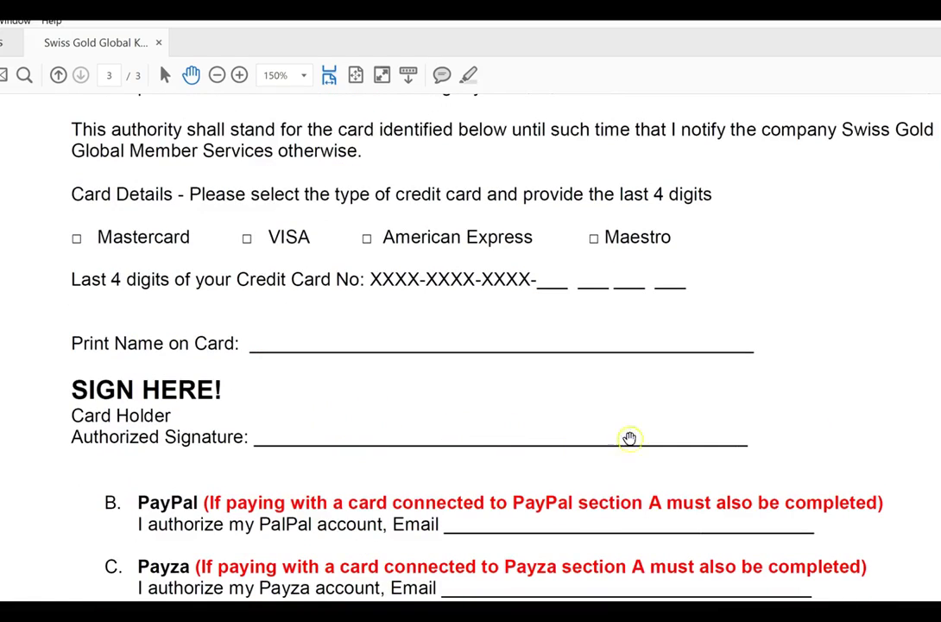
scroll(815, 420, down, 5)
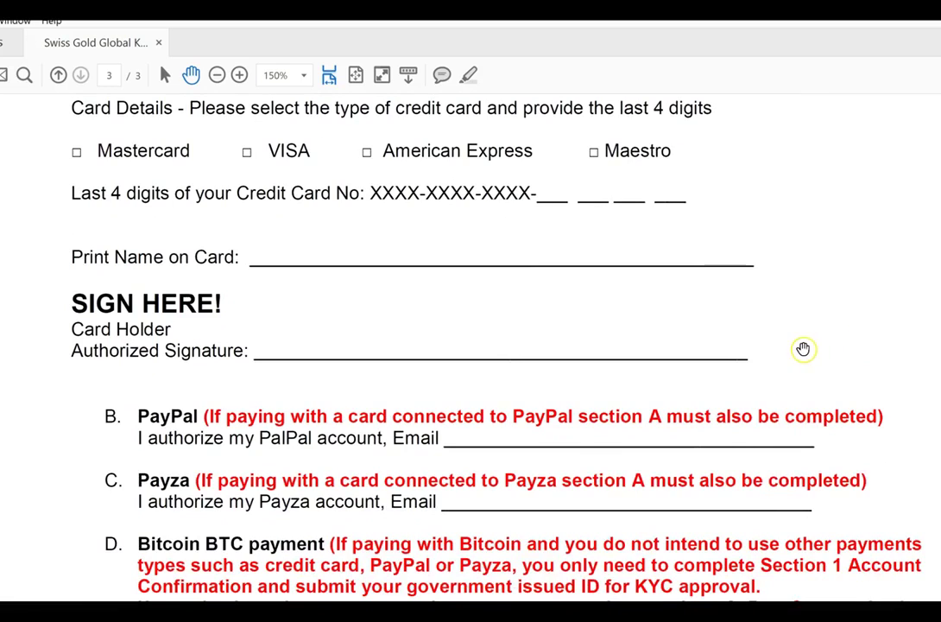
scroll(803, 354, up, 1)
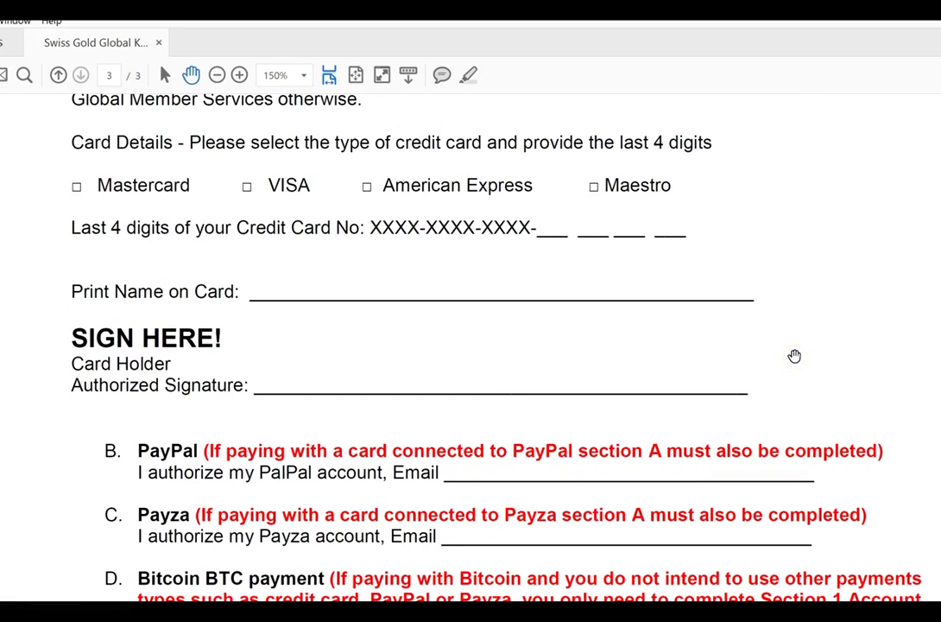